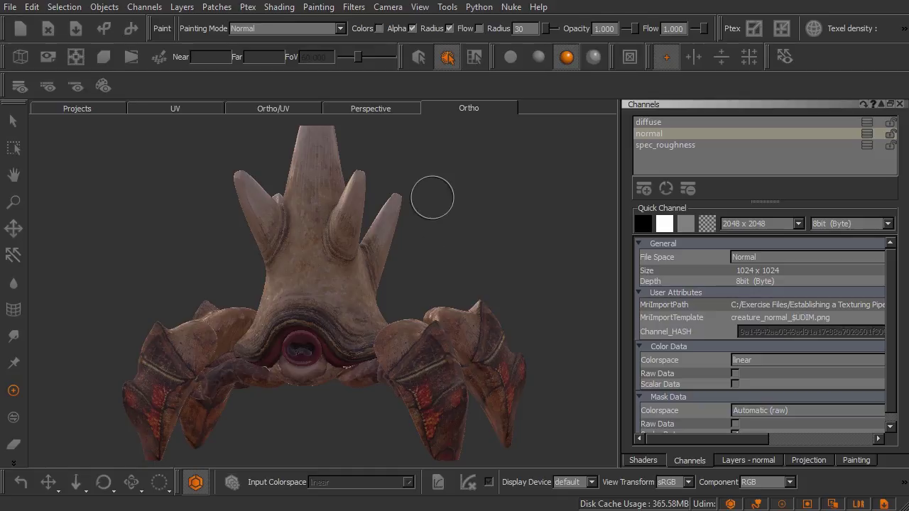
- Open the mGo palette from Mari's Python > Examples > mGo menu
{"action": "left_click", "coordinate": [476, 7]}
{"action": "mouse_move", "coordinate": [517, 24]}
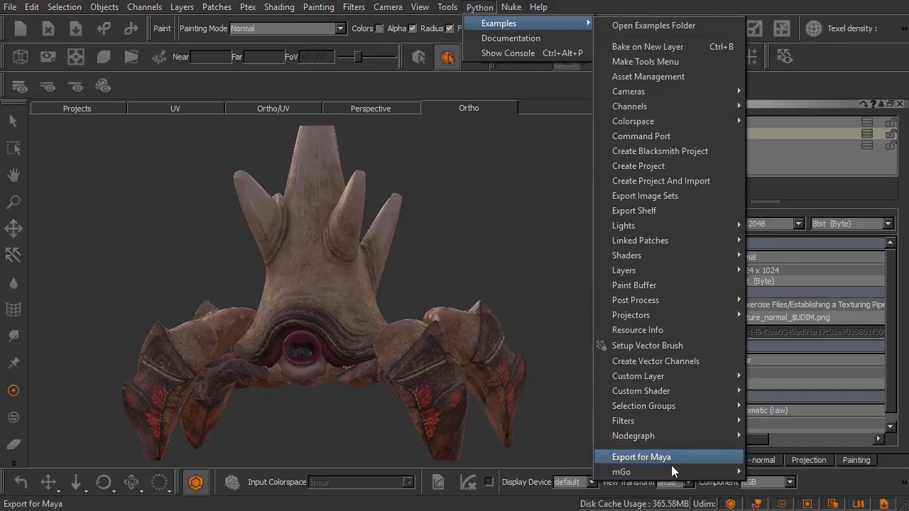
{"action": "mouse_move", "coordinate": [668, 471]}
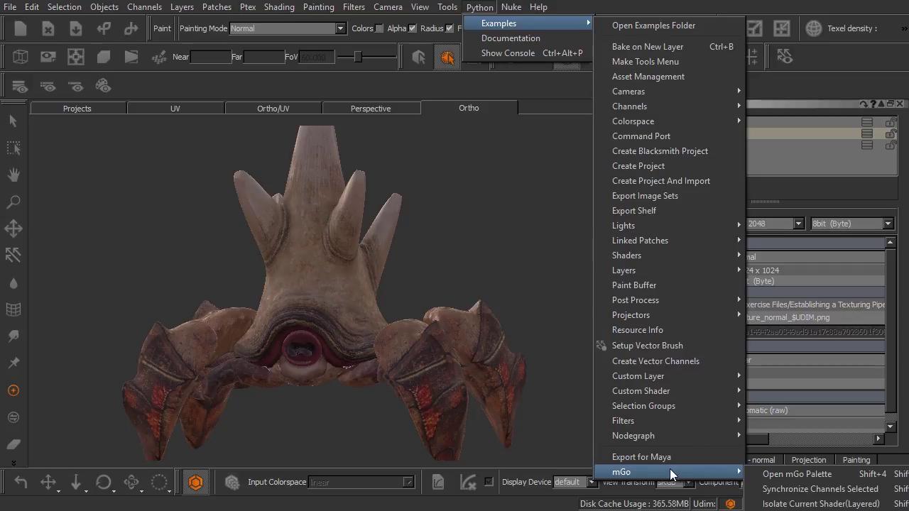
{"action": "left_click", "coordinate": [815, 479]}
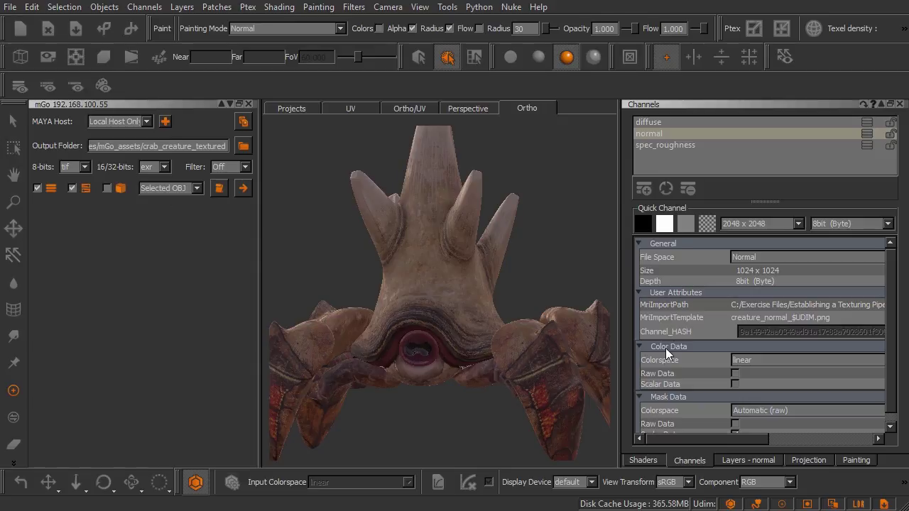
- Show the AiStandard shader's inputs and scroll through its Diffuse and Specular settings
{"action": "left_click", "coordinate": [644, 461]}
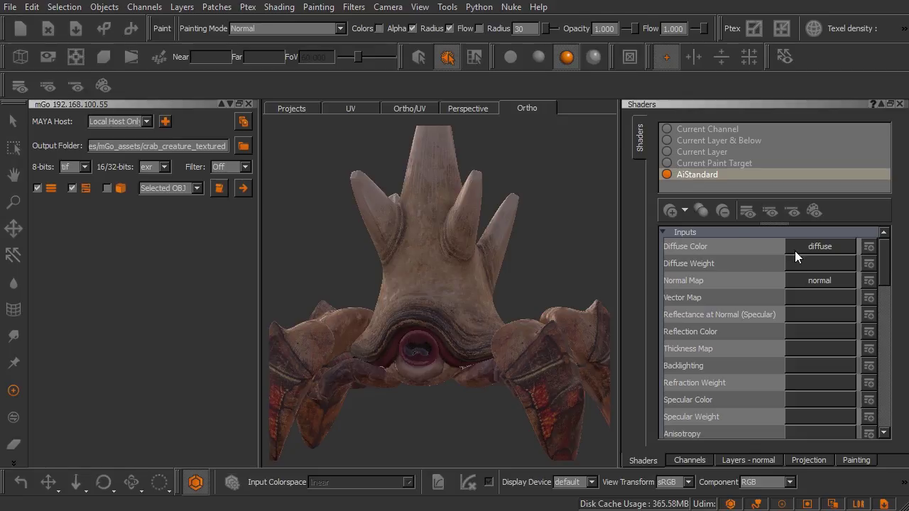
{"action": "scroll", "coordinate": [801, 279], "scroll_direction": "down", "scroll_amount": 5}
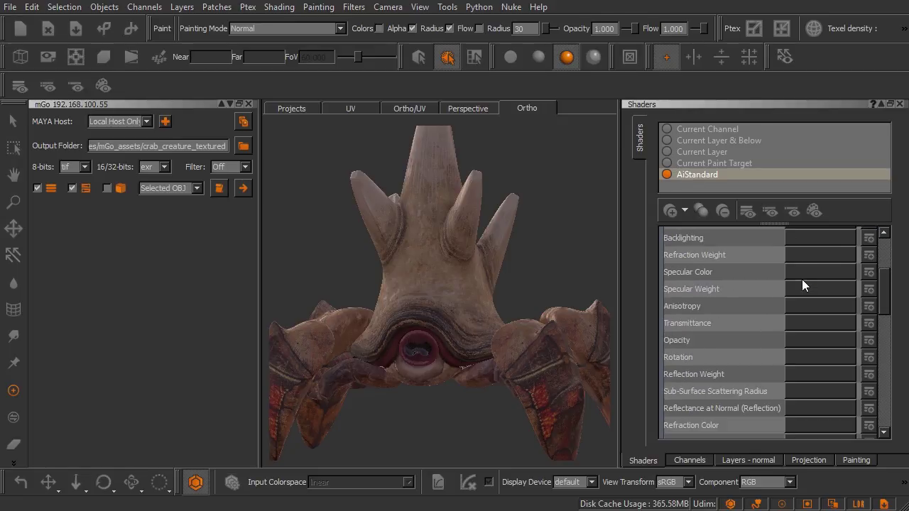
{"action": "scroll", "coordinate": [802, 280], "scroll_direction": "down", "scroll_amount": 2}
{"action": "scroll", "coordinate": [806, 355], "scroll_direction": "up", "scroll_amount": 7}
{"action": "scroll", "coordinate": [783, 340], "scroll_direction": "down", "scroll_amount": 7}
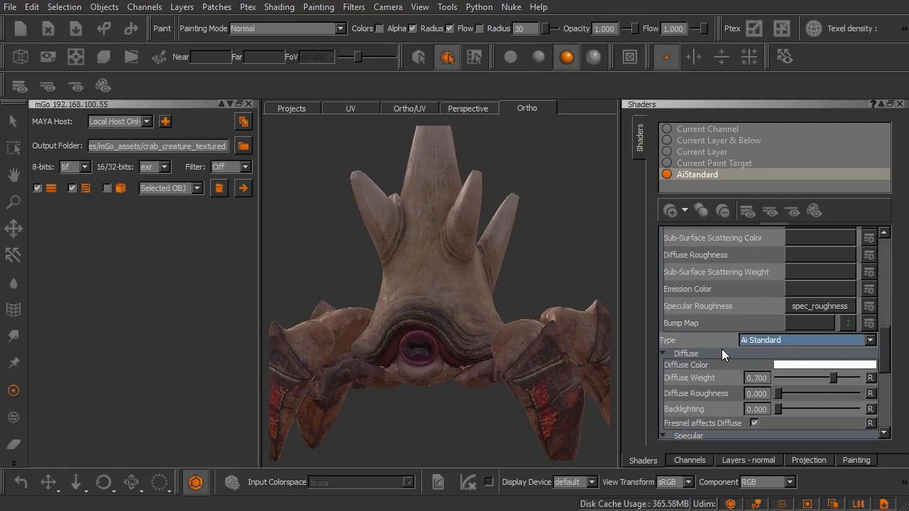
{"action": "left_click_drag", "start_coordinate": [884, 359], "coordinate": [884, 370]}
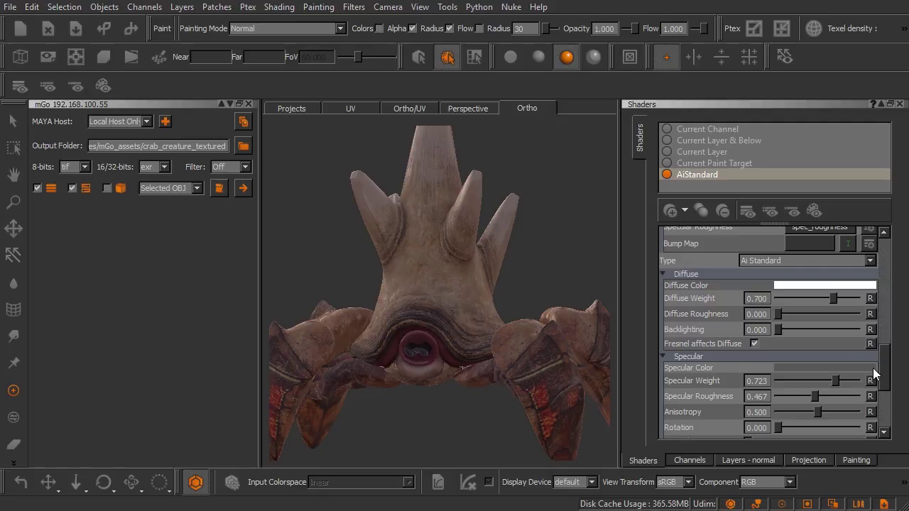
{"action": "left_click_drag", "start_coordinate": [886, 365], "coordinate": [886, 246]}
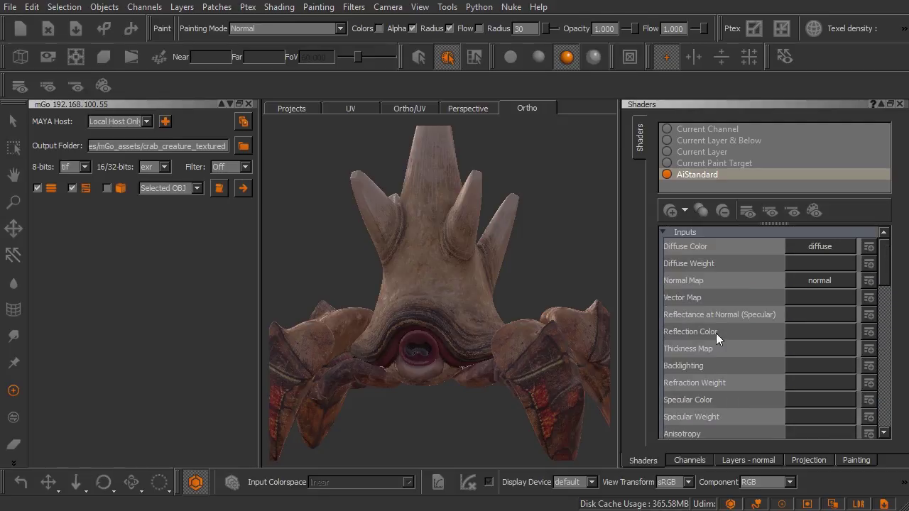
- Return to the Channels list and open the diffuse channel's layer stack
{"action": "left_click", "coordinate": [691, 460]}
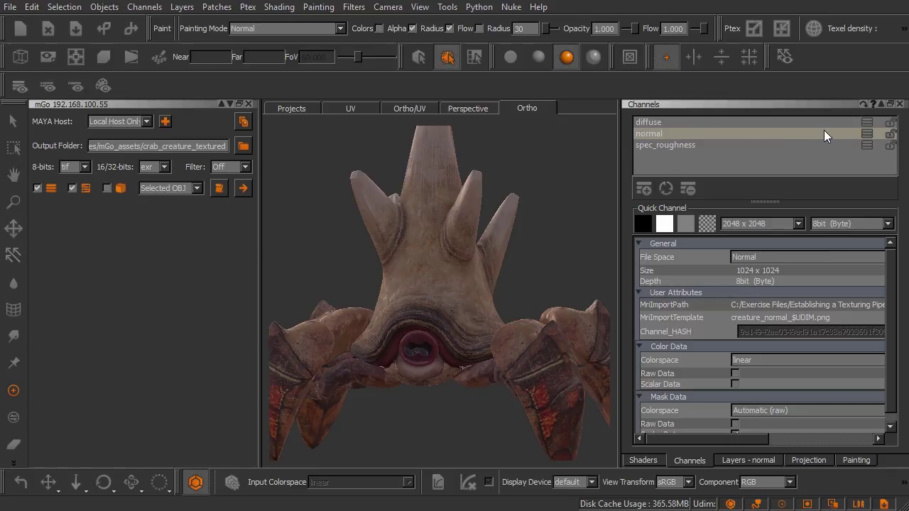
{"action": "left_click", "coordinate": [864, 124]}
- Switch to Maya, tumble and dolly around the untextured crab, then close Hypershade
{"action": "key", "text": "alt+Tab"}
{"action": "key", "text": "alt+Tab"}
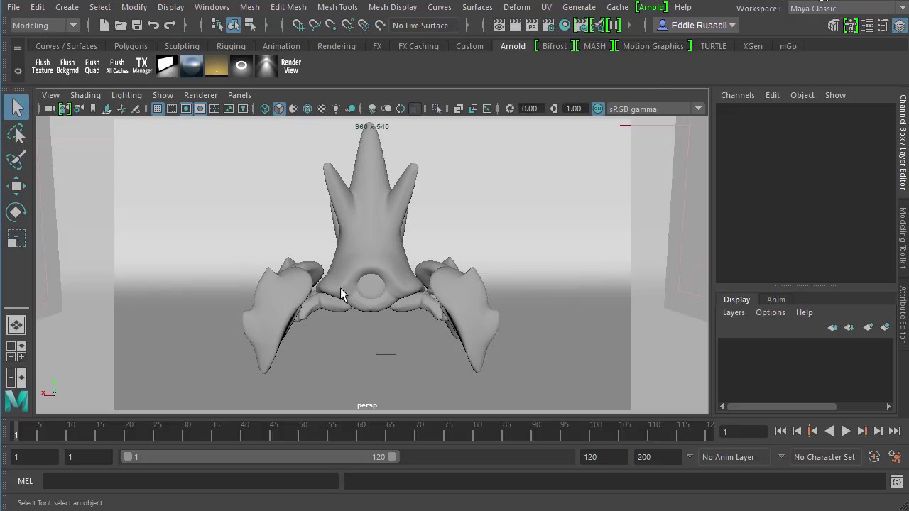
{"action": "right_click_drag", "start_coordinate": [428, 276], "coordinate": [322, 266], "text": "alt"}
{"action": "left_click_drag", "start_coordinate": [414, 258], "coordinate": [426, 273], "text": "alt"}
{"action": "right_click_drag", "start_coordinate": [426, 273], "coordinate": [479, 274], "text": "alt"}
{"action": "mouse_move", "coordinate": [477, 274]}
{"action": "left_mouse_down", "text": "alt"}
{"action": "mouse_move", "coordinate": [479, 284]}
{"action": "mouse_move", "coordinate": [482, 276]}
{"action": "left_mouse_up", "text": "alt"}
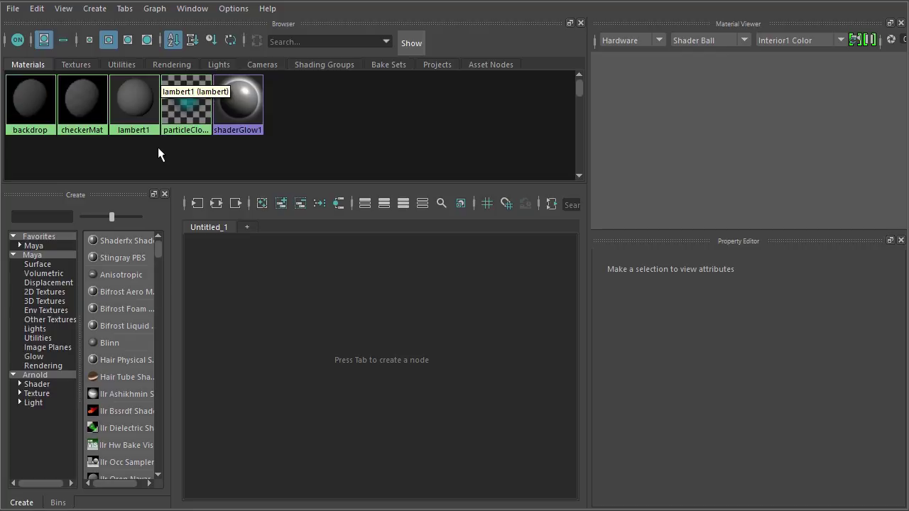
{"action": "left_click", "coordinate": [789, 0]}
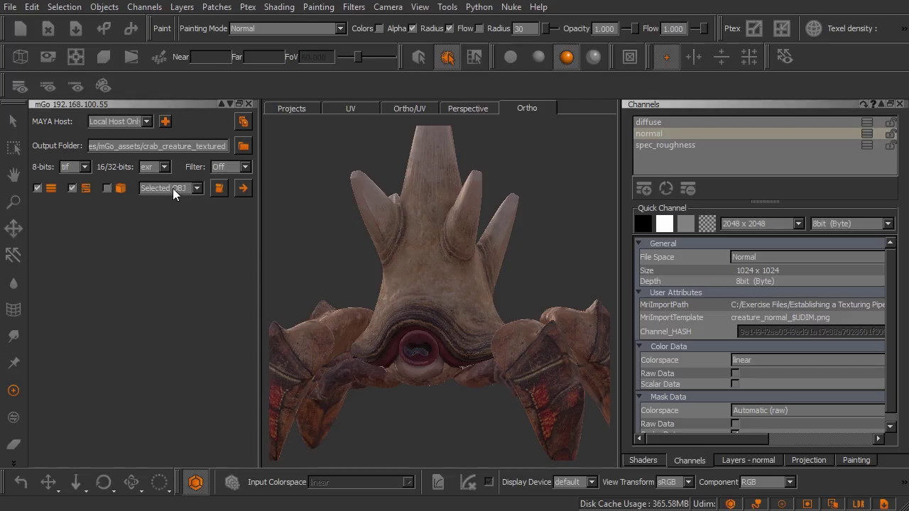
{"action": "left_click_drag", "start_coordinate": [97, 146], "coordinate": [234, 149]}
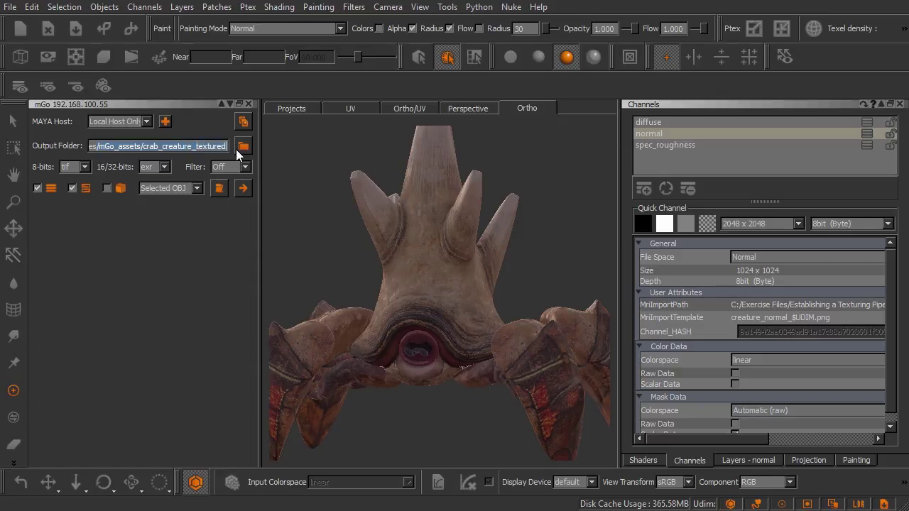
{"action": "left_click_drag", "start_coordinate": [142, 147], "coordinate": [247, 149]}
{"action": "left_click", "coordinate": [243, 123]}
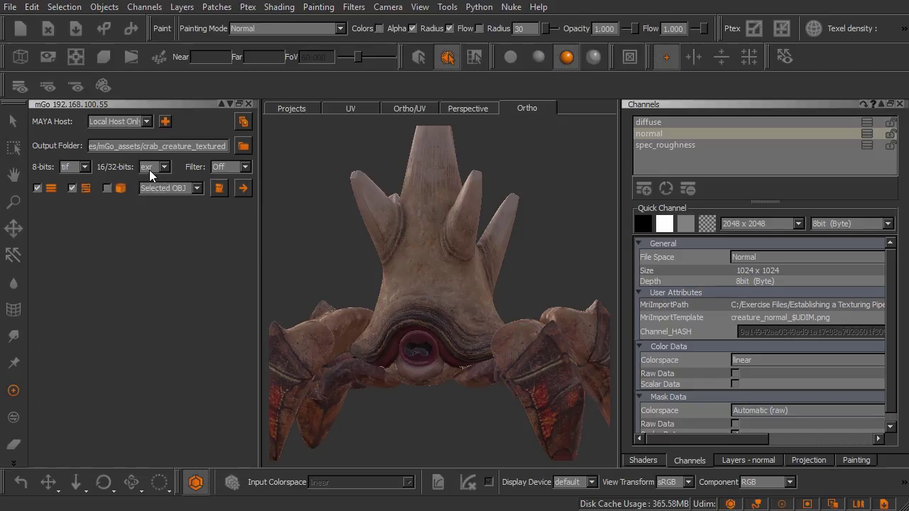
{"action": "left_click", "coordinate": [87, 166]}
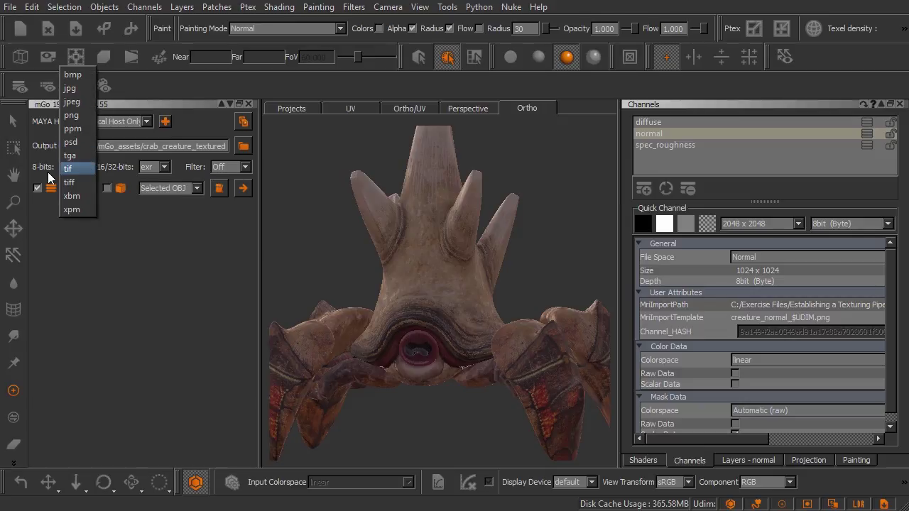
{"action": "left_click", "coordinate": [68, 169]}
{"action": "left_click", "coordinate": [162, 166]}
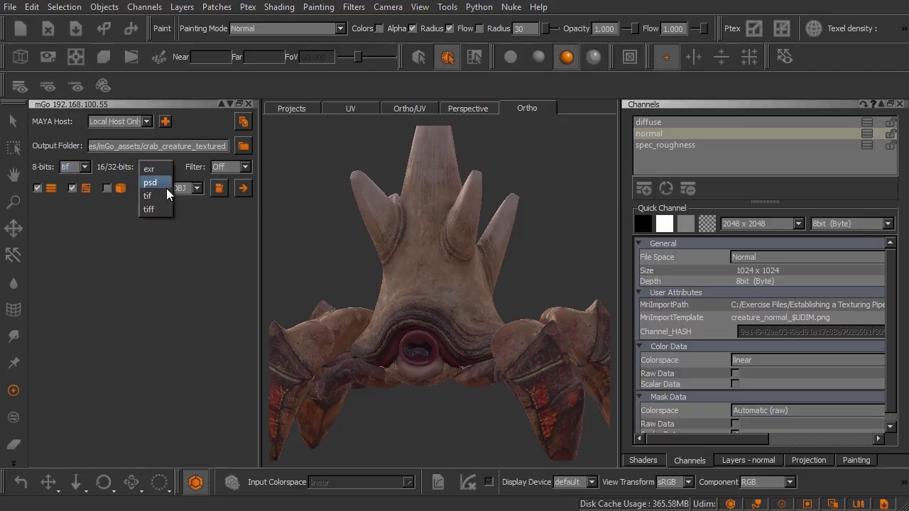
{"action": "left_click", "coordinate": [125, 167]}
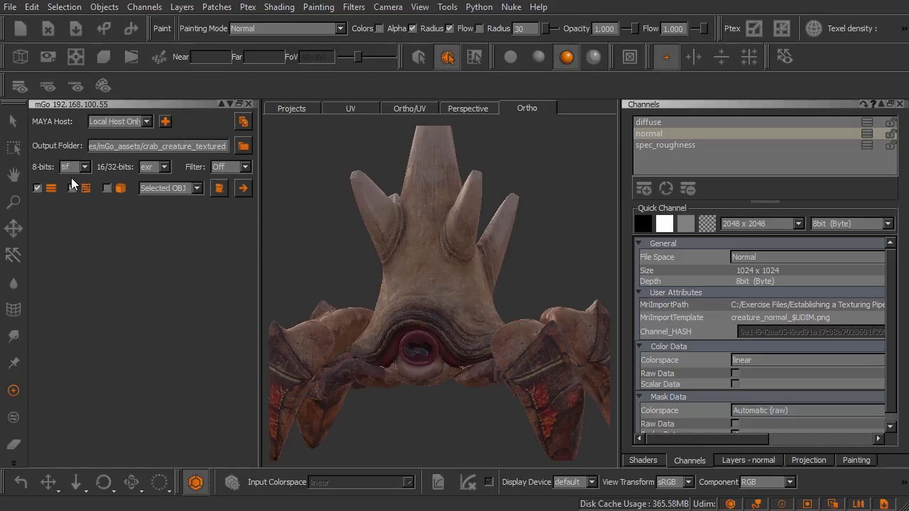
- Scroll through the AiStandard Diffuse and Specular attributes, then check the Selected OBJ export list
{"action": "left_click", "coordinate": [642, 460]}
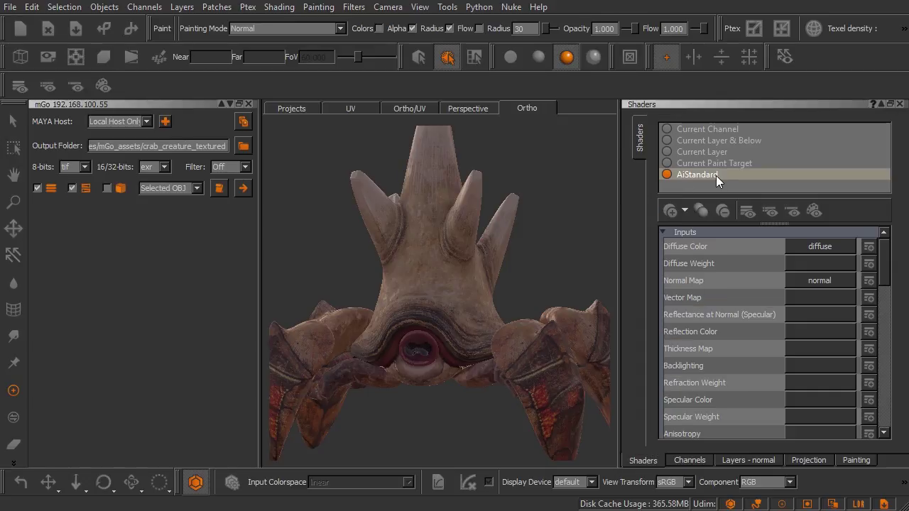
{"action": "scroll", "coordinate": [735, 286], "scroll_direction": "down", "scroll_amount": 5}
{"action": "scroll", "coordinate": [735, 286], "scroll_direction": "down", "scroll_amount": 5}
{"action": "scroll", "coordinate": [735, 299], "scroll_direction": "down", "scroll_amount": 2}
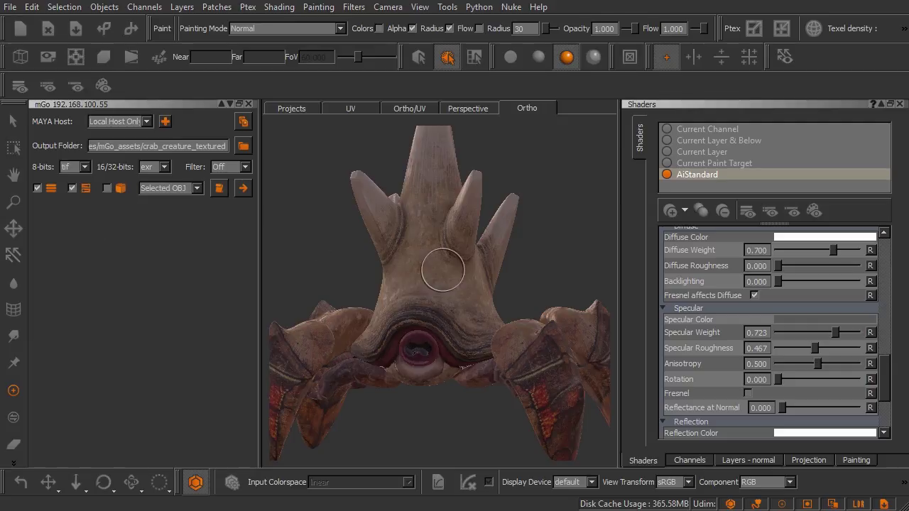
{"action": "left_click", "coordinate": [191, 189]}
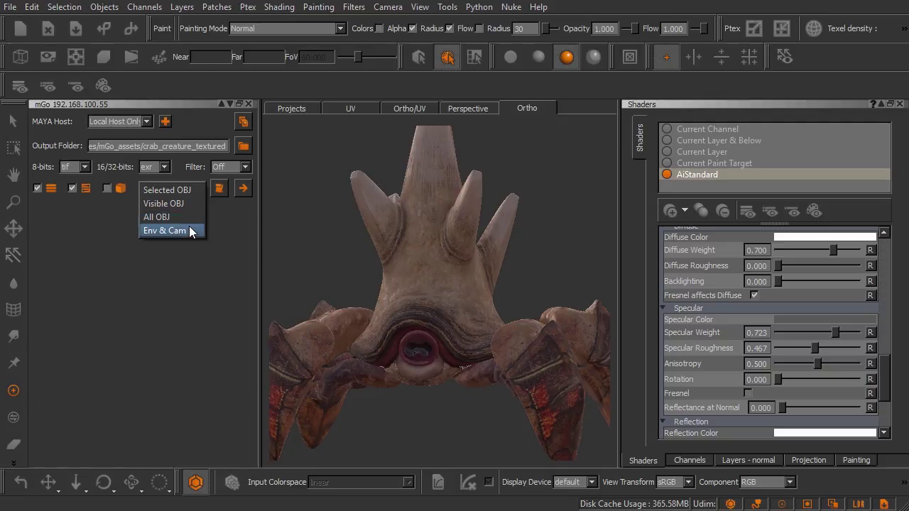
{"action": "left_click", "coordinate": [233, 227]}
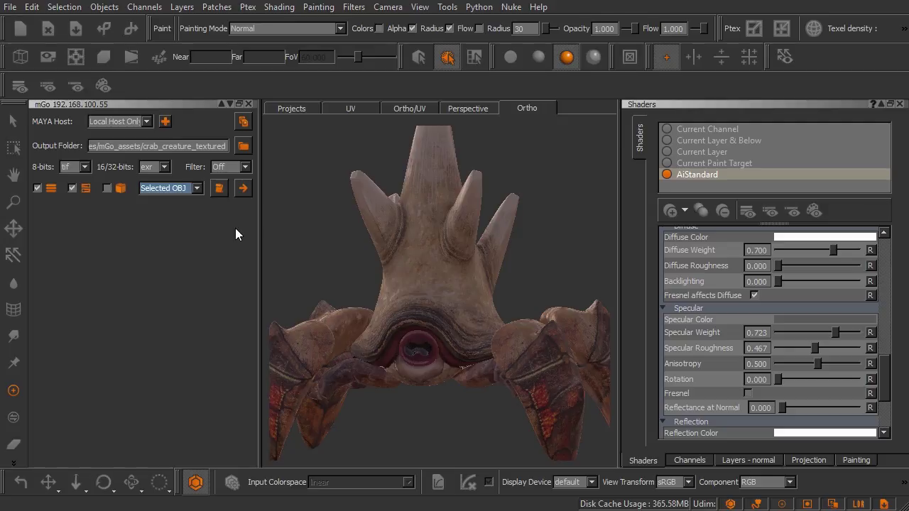
- Send the crab and its shader to Maya, then centre the diffuse texture viewer
{"action": "left_click", "coordinate": [242, 188]}
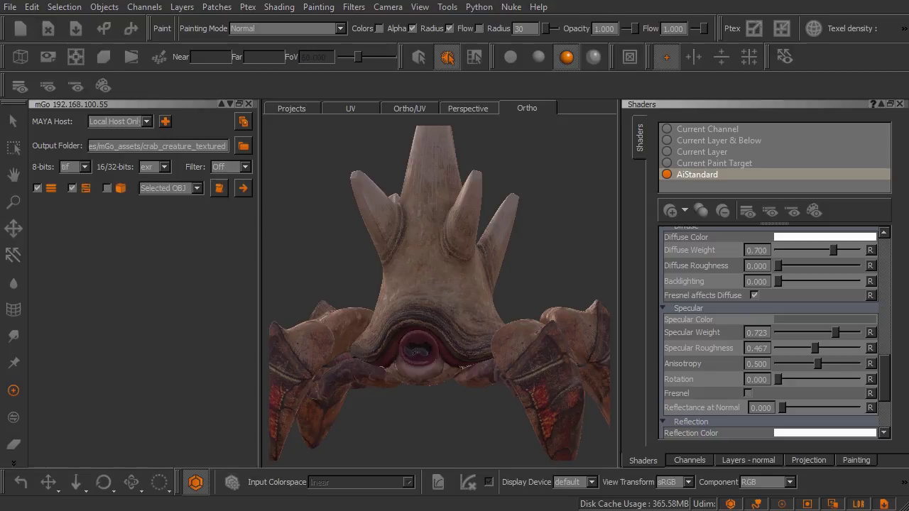
{"action": "left_click_drag", "start_coordinate": [908, 32], "coordinate": [633, 2]}
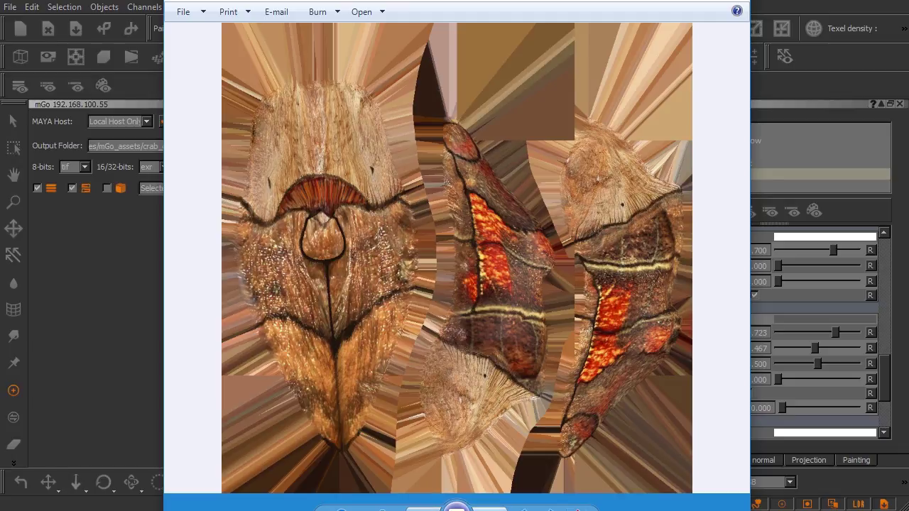
- Browse the crab's normal-map images in Windows Photo Viewer, then close it
{"action": "left_click", "coordinate": [490, 508]}
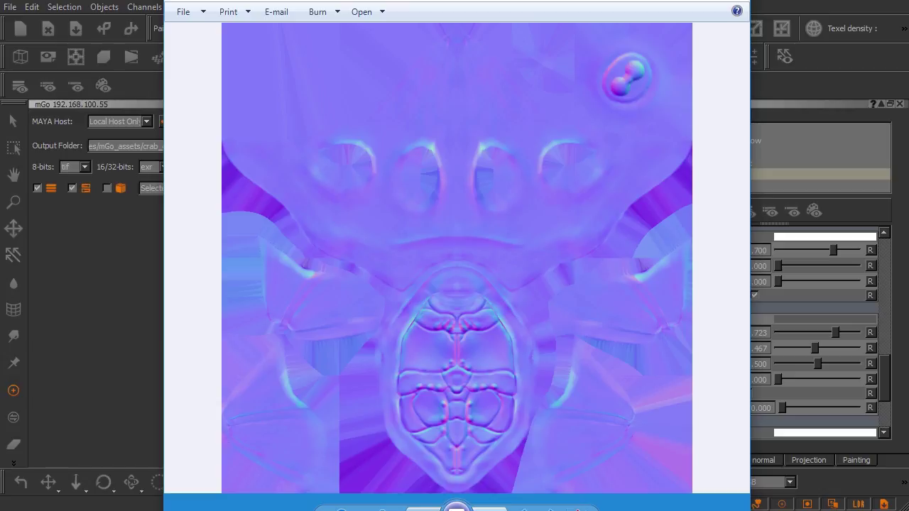
{"action": "key", "text": "Right"}
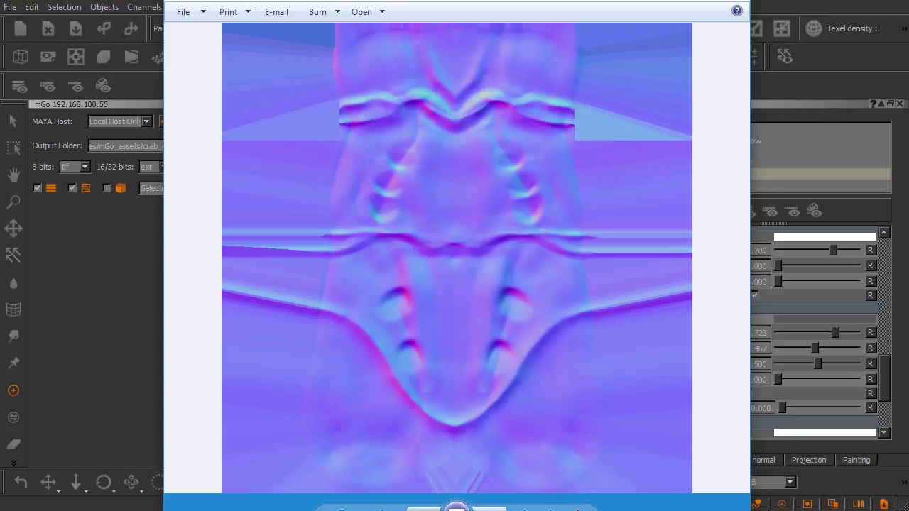
{"action": "key", "text": "Right"}
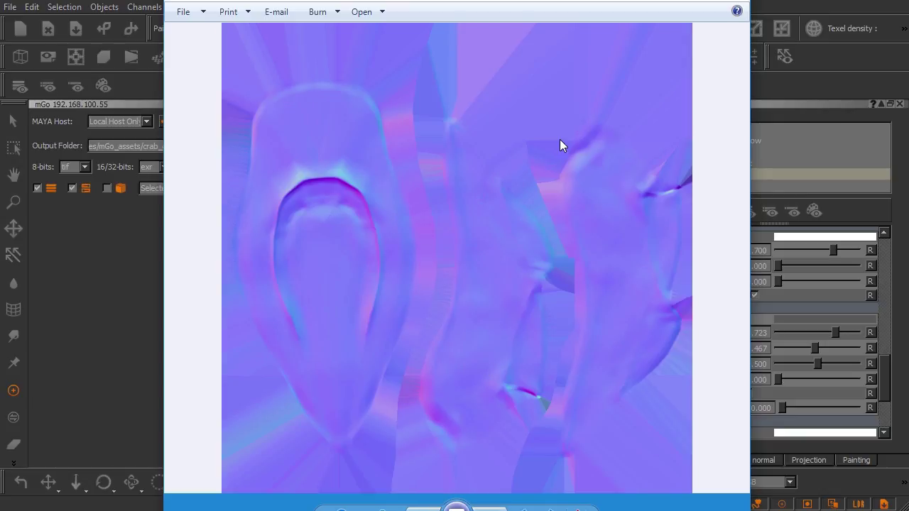
{"action": "left_click", "coordinate": [744, 2]}
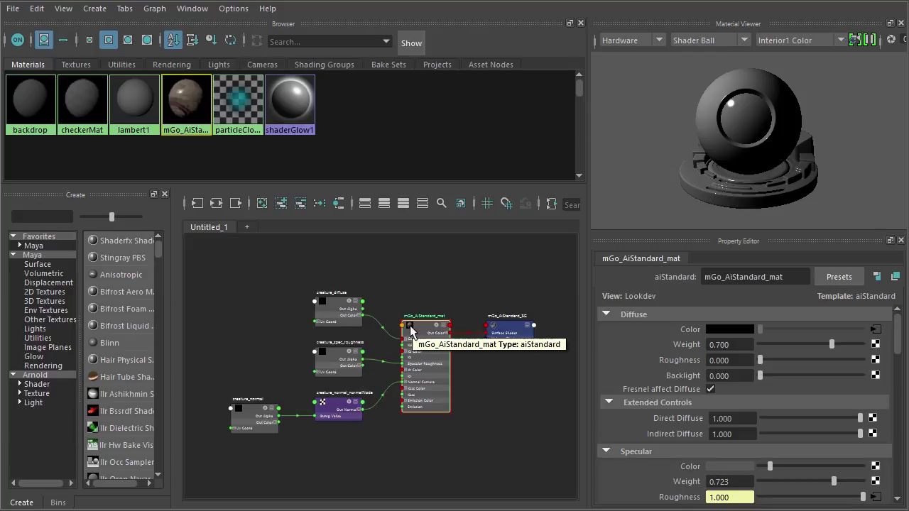
- Arrange the mGo_AiStandard_mat graph and inspect the creature_diffuse file path
{"action": "scroll", "coordinate": [389, 335], "scroll_direction": "up", "scroll_amount": 2}
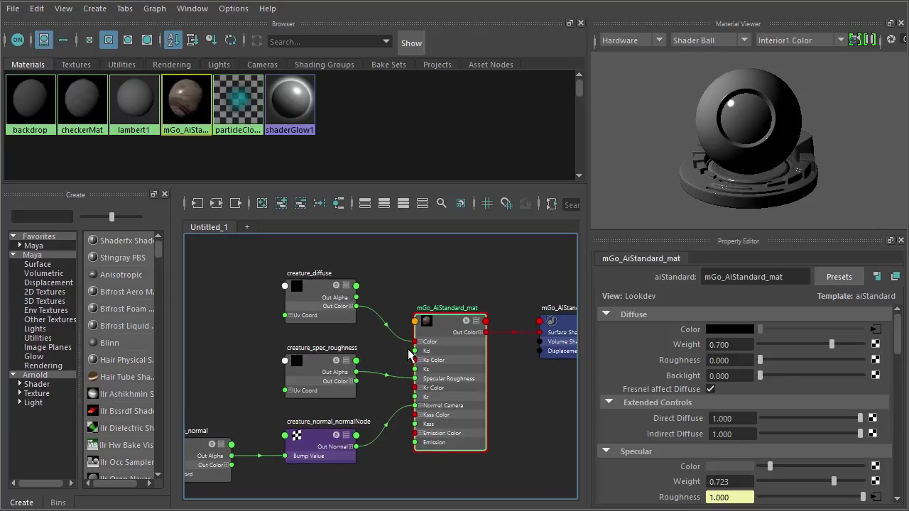
{"action": "scroll", "coordinate": [410, 339], "scroll_direction": "up", "scroll_amount": 1}
{"action": "scroll", "coordinate": [413, 340], "scroll_direction": "up", "scroll_amount": 2}
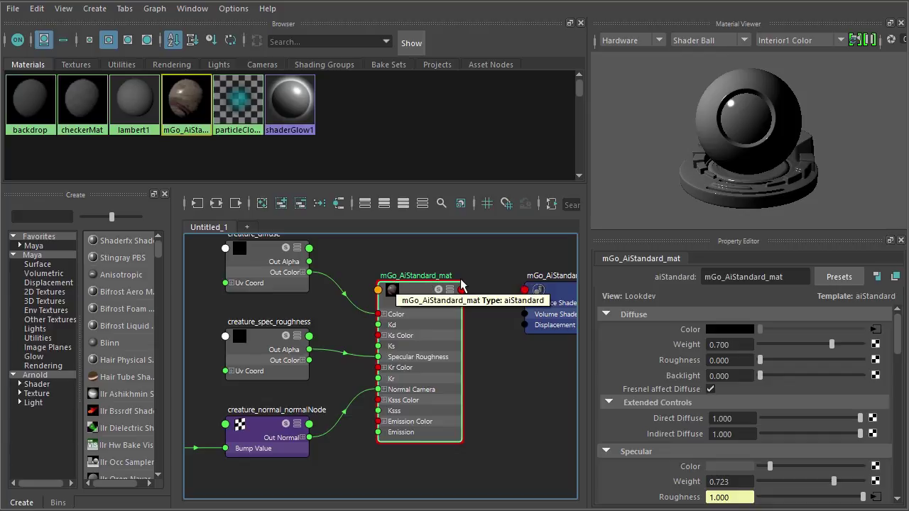
{"action": "left_click_drag", "start_coordinate": [445, 320], "coordinate": [446, 306]}
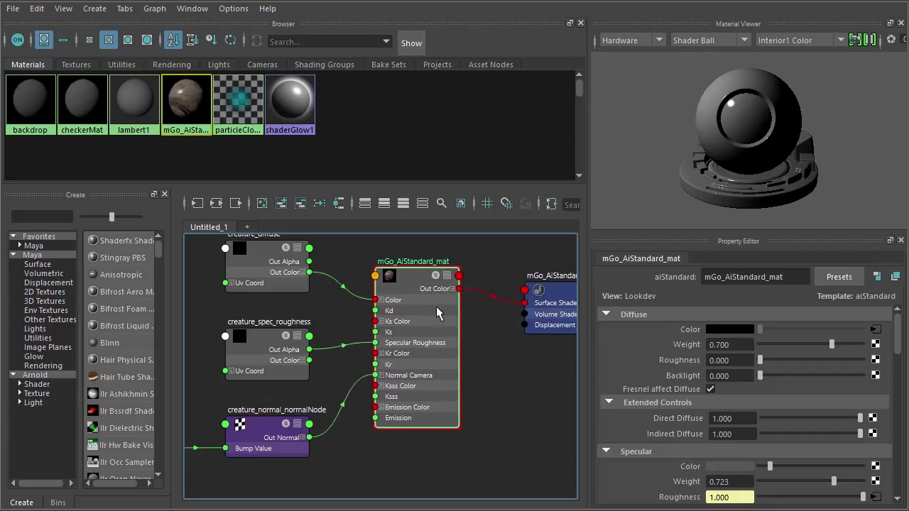
{"action": "middle_click_drag", "start_coordinate": [276, 275], "coordinate": [347, 297], "text": "alt"}
{"action": "left_click", "coordinate": [348, 297]}
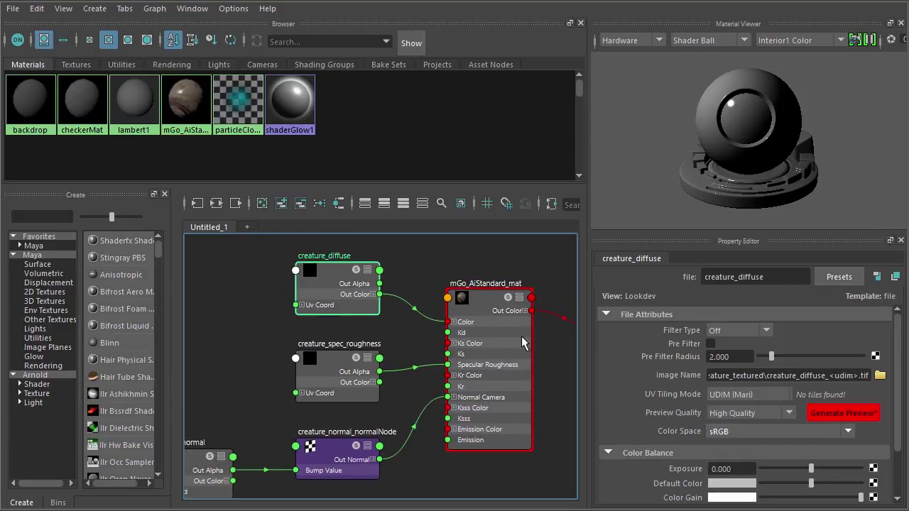
{"action": "double_click", "coordinate": [806, 375]}
- Inspect the creature_spec_roughness, creature_normal and creature_normal_normalNode settings
{"action": "left_click", "coordinate": [367, 370]}
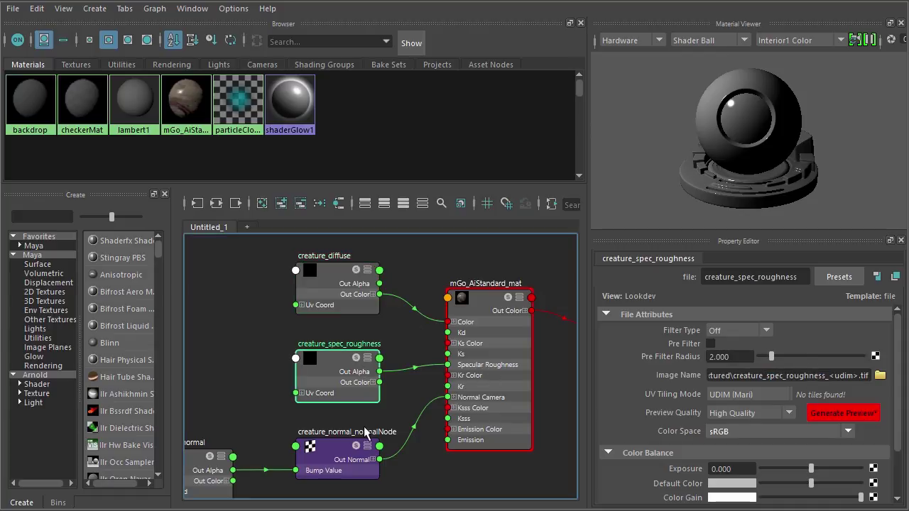
{"action": "middle_click_drag", "start_coordinate": [201, 471], "coordinate": [270, 420], "text": "alt"}
{"action": "left_click", "coordinate": [270, 421]}
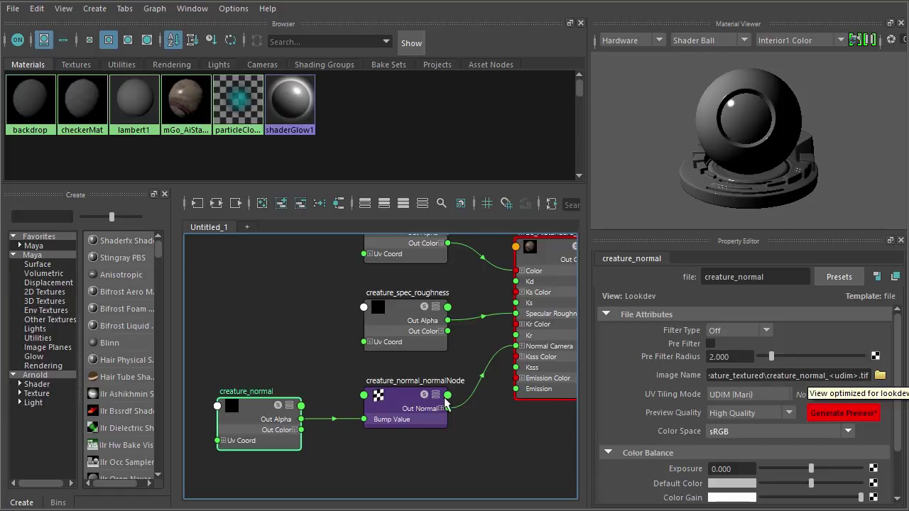
{"action": "left_click", "coordinate": [403, 410]}
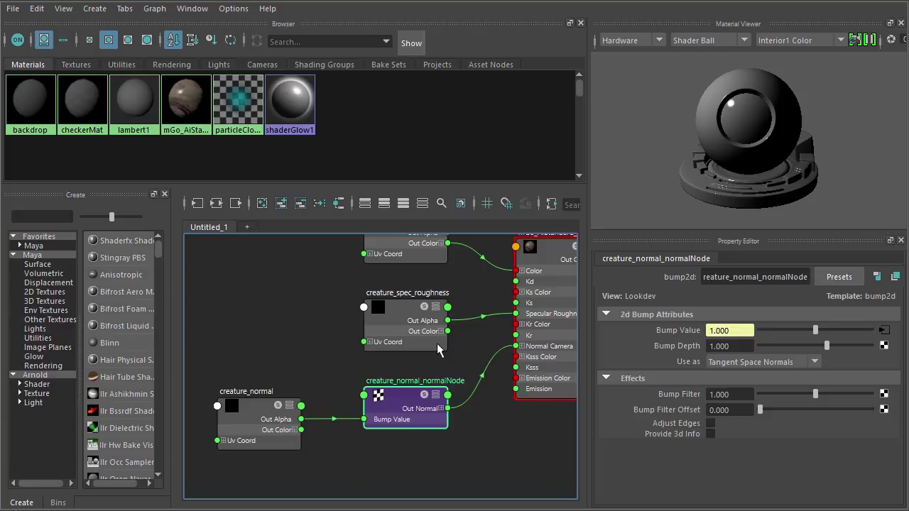
{"action": "left_click", "coordinate": [403, 349]}
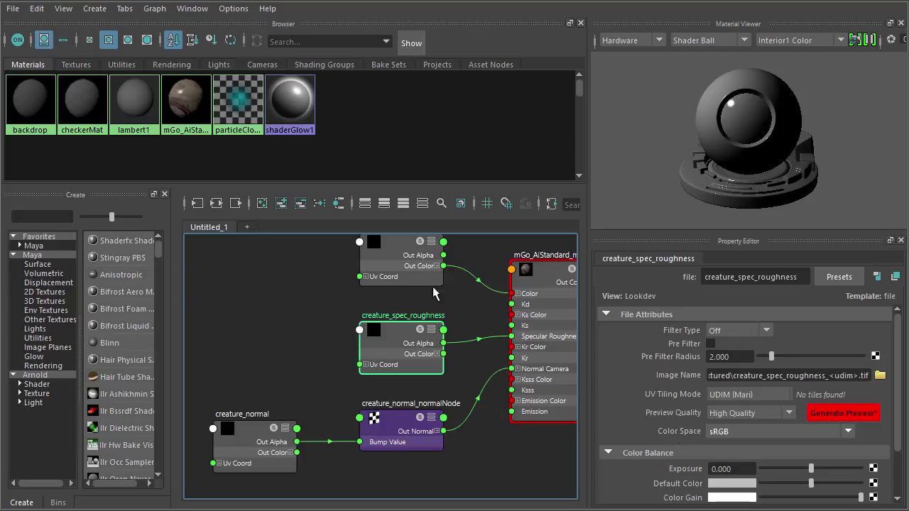
- Recheck creature_diffuse settings and reposition the creature_spec_roughness and creature_normal nodes
{"action": "middle_click_drag", "start_coordinate": [386, 271], "coordinate": [370, 323], "text": "alt"}
{"action": "left_click", "coordinate": [368, 321]}
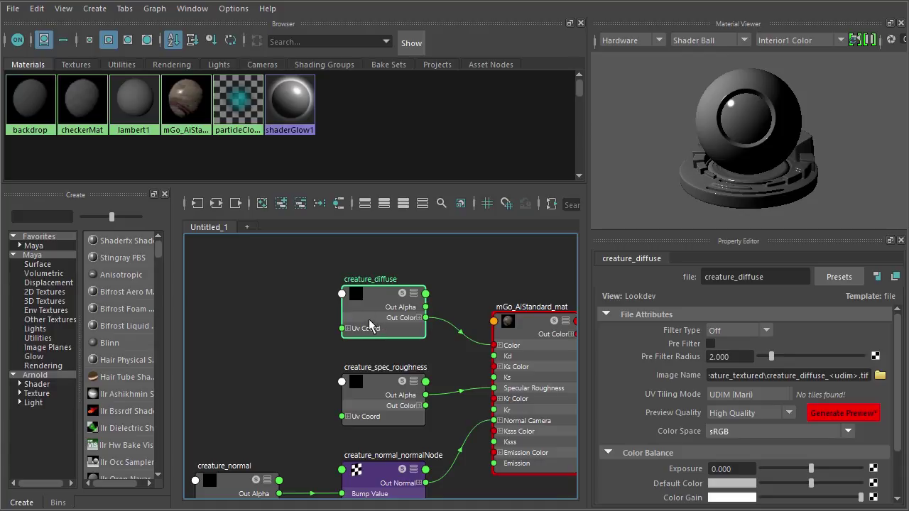
{"action": "middle_click_drag", "start_coordinate": [392, 342], "coordinate": [399, 293], "text": "alt"}
{"action": "left_click", "coordinate": [385, 339]}
{"action": "left_click_drag", "start_coordinate": [387, 342], "coordinate": [389, 345]}
{"action": "left_click_drag", "start_coordinate": [254, 439], "coordinate": [278, 426]}
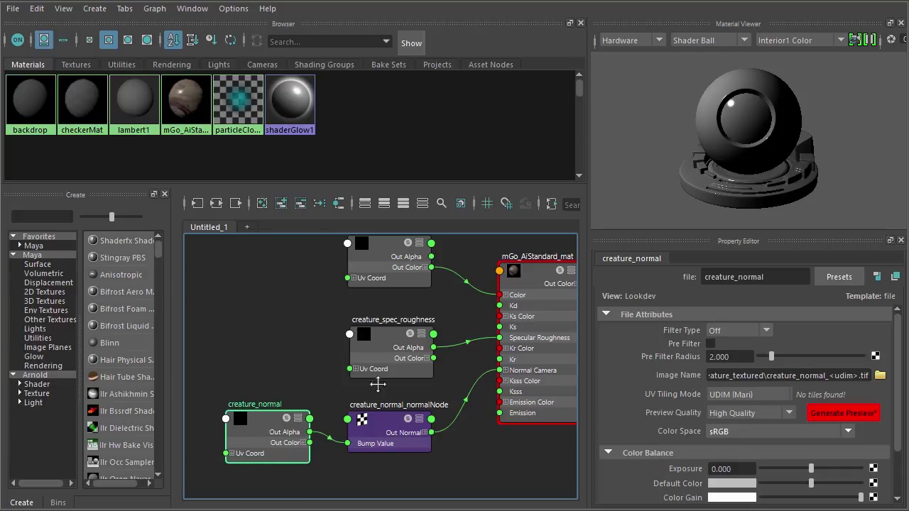
{"action": "middle_click_drag", "start_coordinate": [374, 378], "coordinate": [369, 371], "text": "alt"}
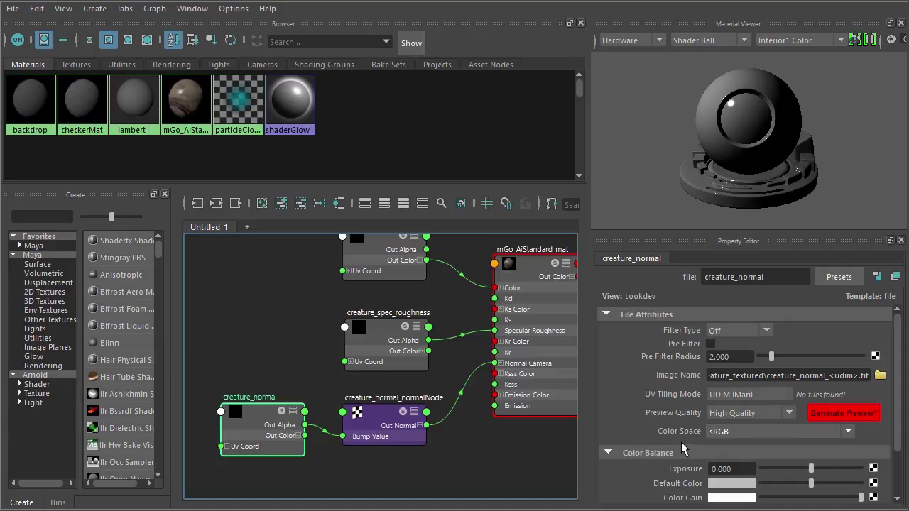
- Set the creature_normal file node's colour space to Raw
{"action": "left_click", "coordinate": [735, 436]}
{"action": "scroll", "coordinate": [743, 460], "scroll_direction": "up", "scroll_amount": 1}
{"action": "left_click", "coordinate": [739, 475]}
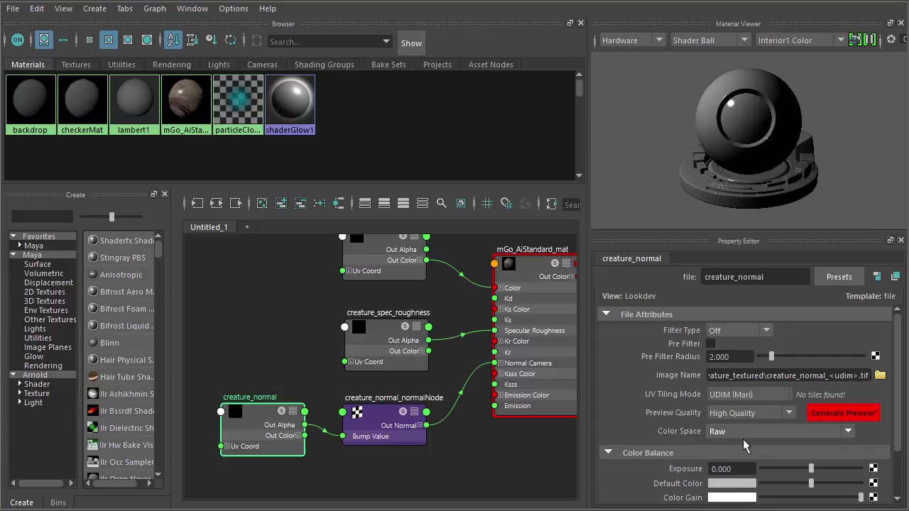
- Set creature_spec_roughness's colour space to Raw and recheck creature_normal's settings
{"action": "left_click", "coordinate": [377, 345]}
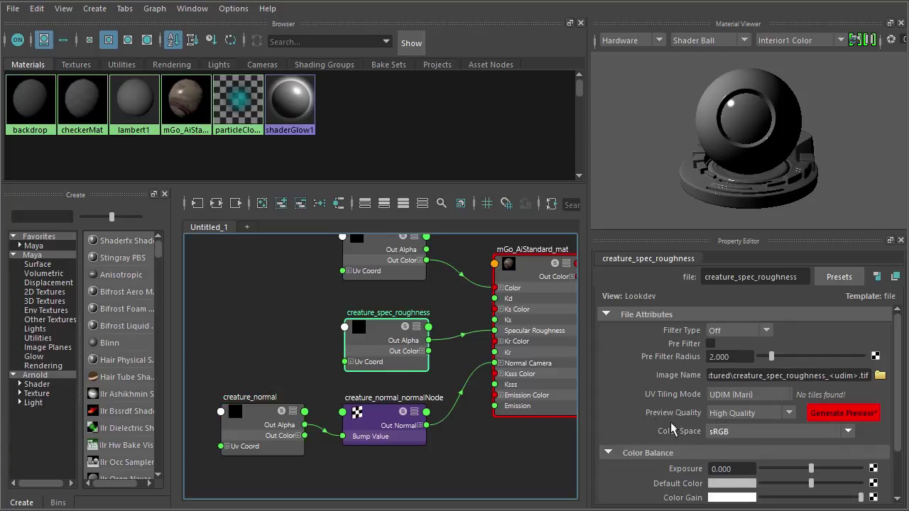
{"action": "left_click", "coordinate": [714, 434]}
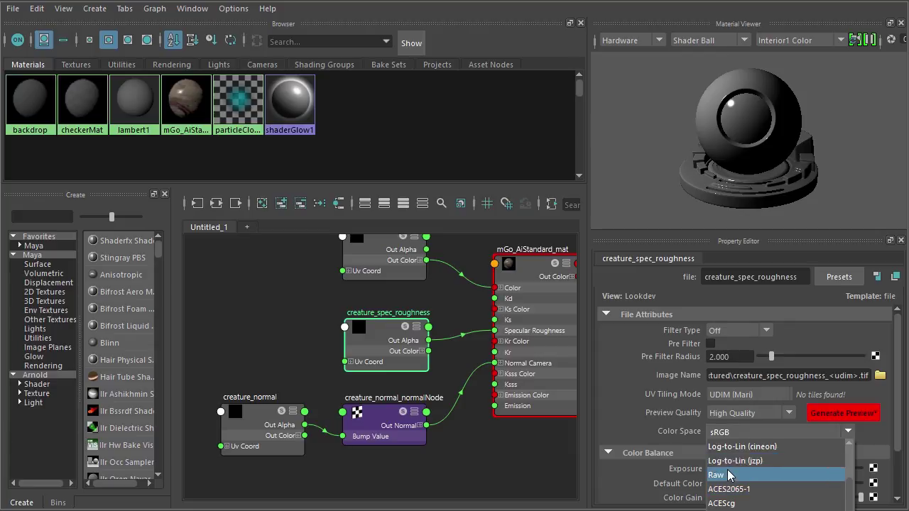
{"action": "left_click", "coordinate": [722, 473]}
{"action": "left_click_drag", "start_coordinate": [390, 344], "coordinate": [390, 339]}
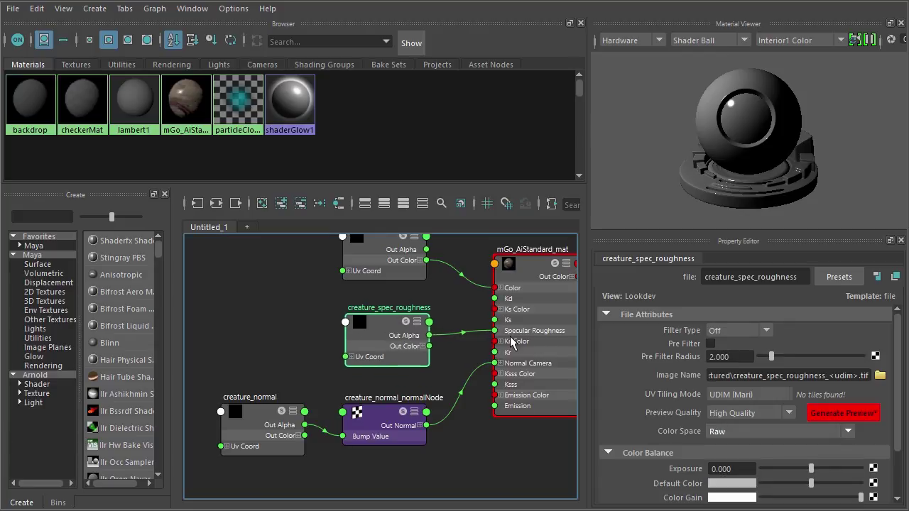
{"action": "left_click", "coordinate": [840, 416]}
{"action": "left_click", "coordinate": [264, 427]}
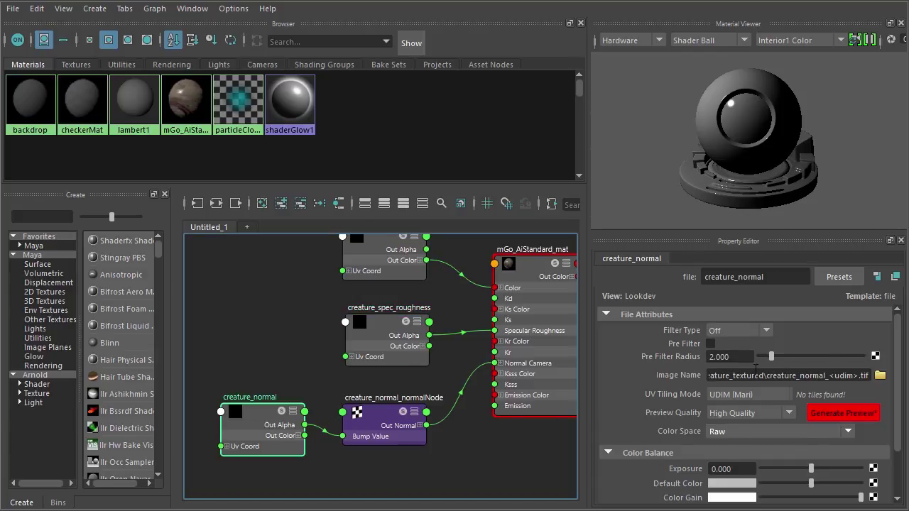
{"action": "left_click", "coordinate": [842, 413]}
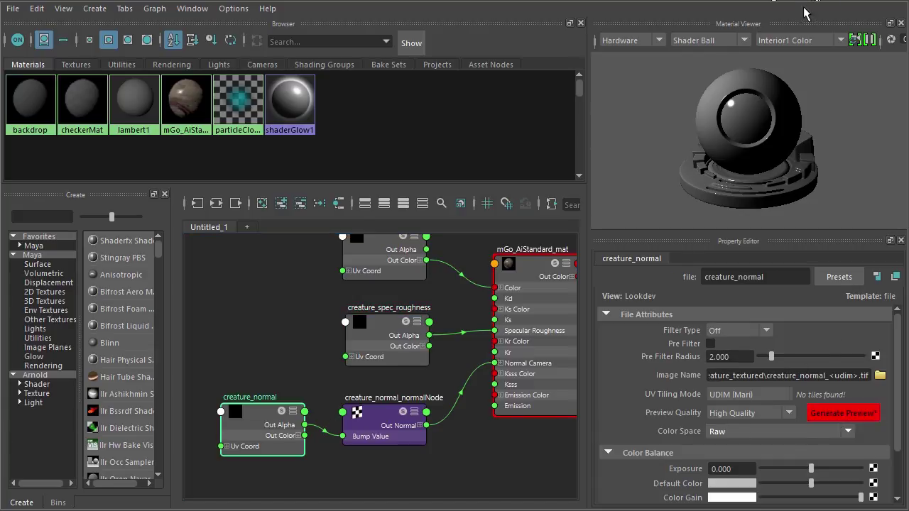
- Assign the existing mGo_AiStandard_SG material to the crabCreature group, then select the backdrop
{"action": "left_click", "coordinate": [821, 2]}
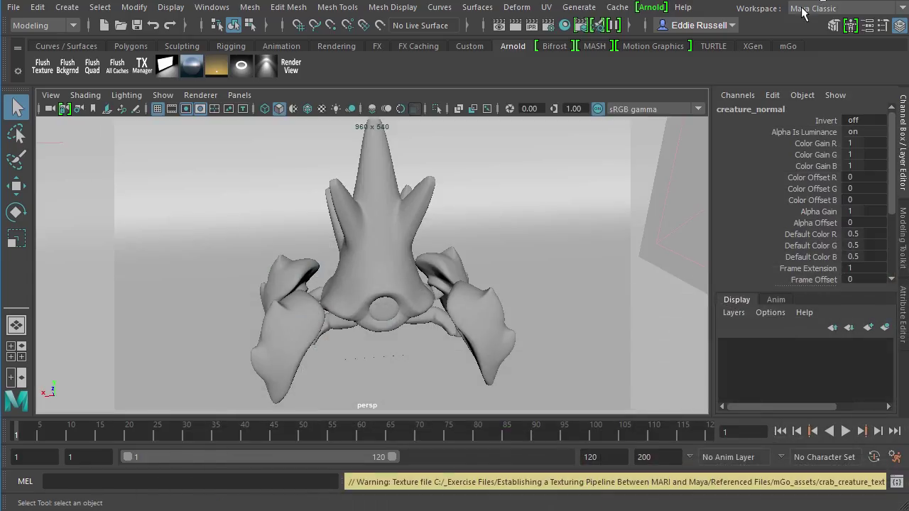
{"action": "left_click", "coordinate": [374, 193]}
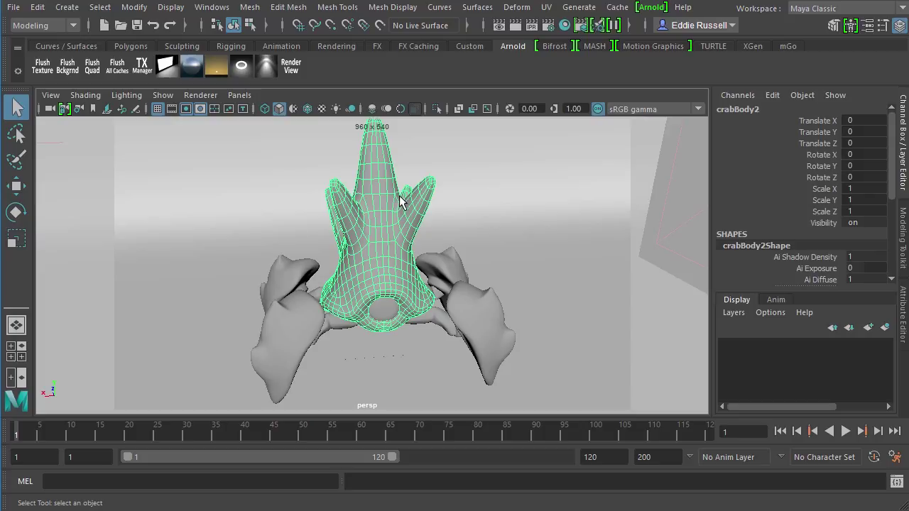
{"action": "key", "text": "Up"}
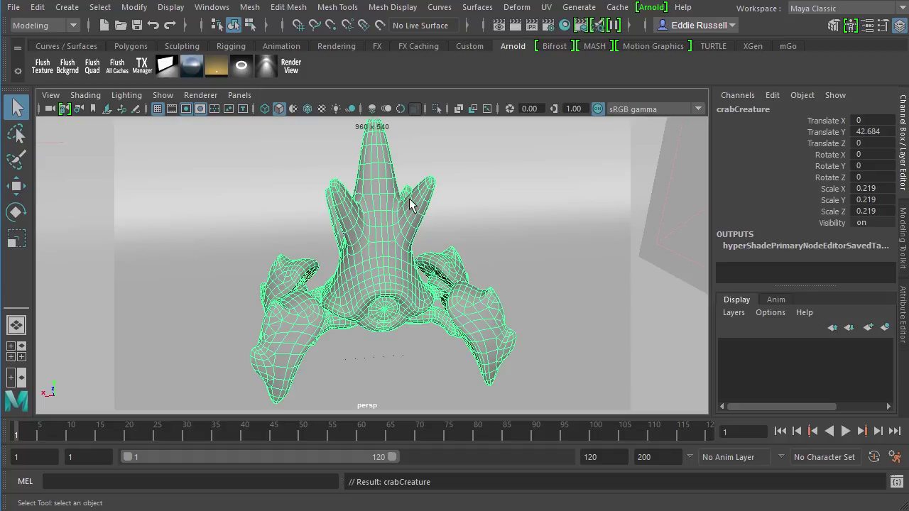
{"action": "right_click", "coordinate": [376, 151]}
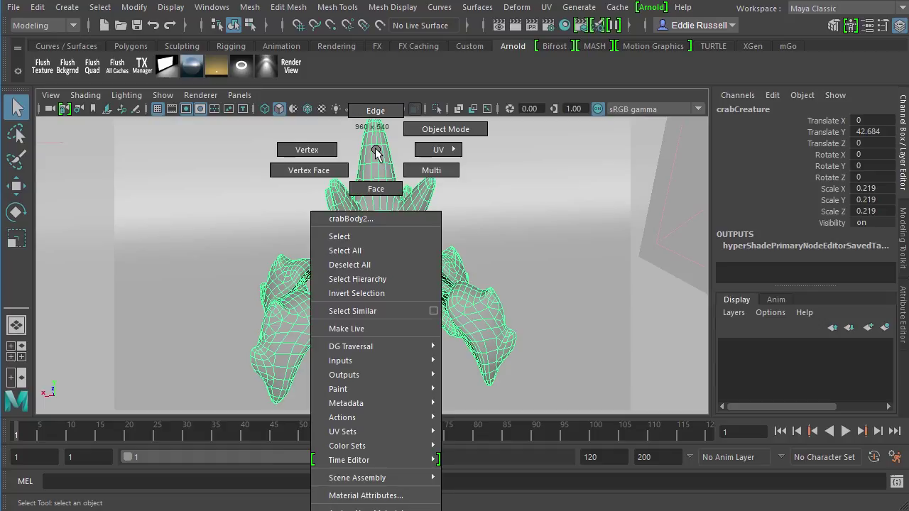
{"action": "right_click", "coordinate": [374, 125]}
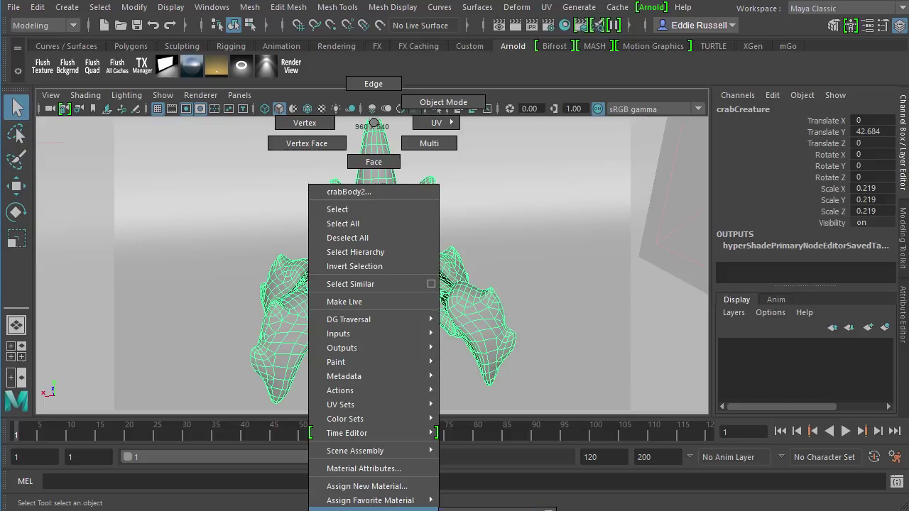
{"action": "left_click", "coordinate": [374, 508]}
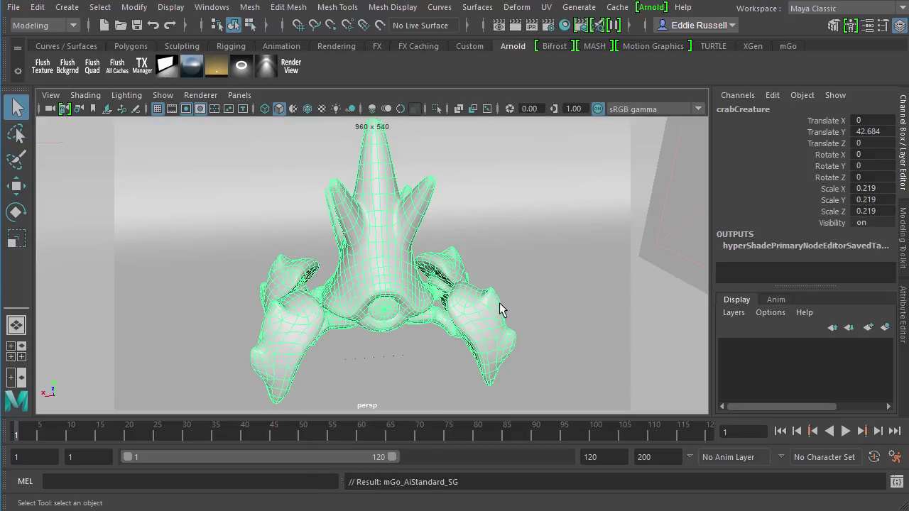
{"action": "left_click", "coordinate": [504, 221]}
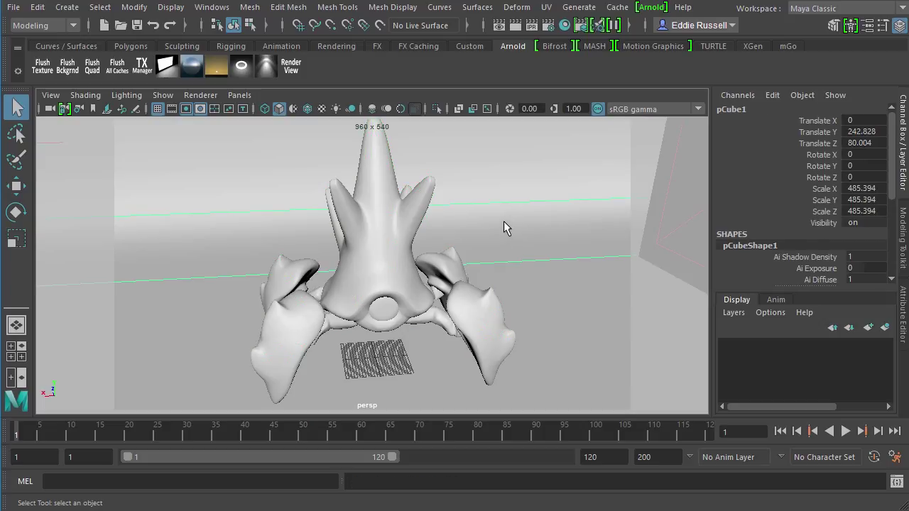
- Render the crab in Arnold with the test resolution fitted to the window, now 805x453
{"action": "left_click", "coordinate": [298, 71]}
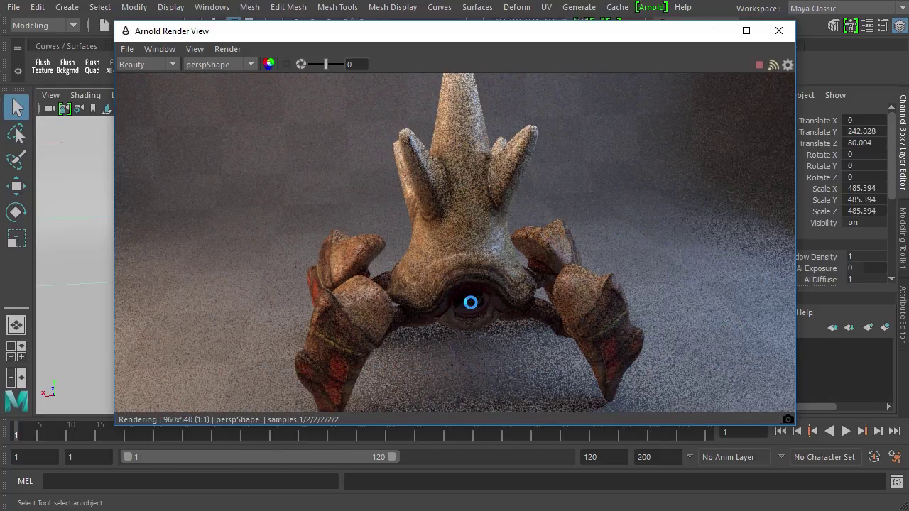
{"action": "left_click", "coordinate": [201, 51]}
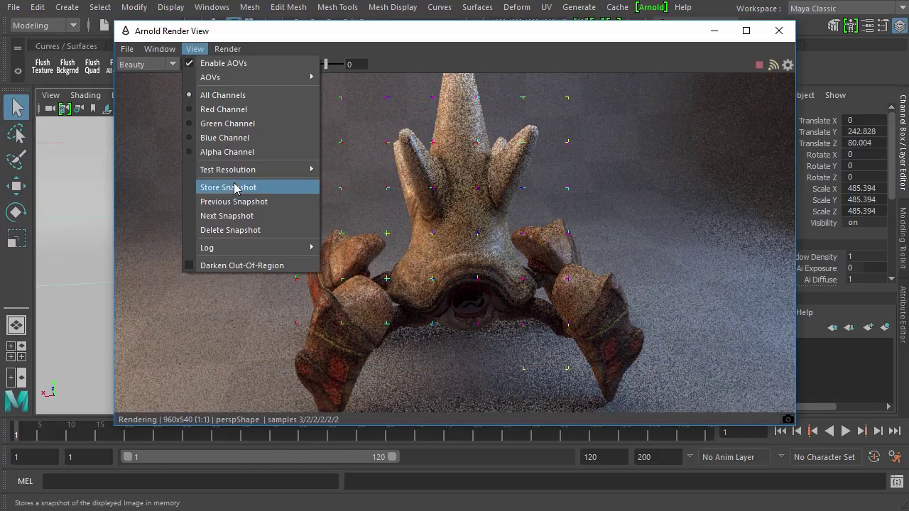
{"action": "mouse_move", "coordinate": [234, 171]}
{"action": "left_click", "coordinate": [377, 307]}
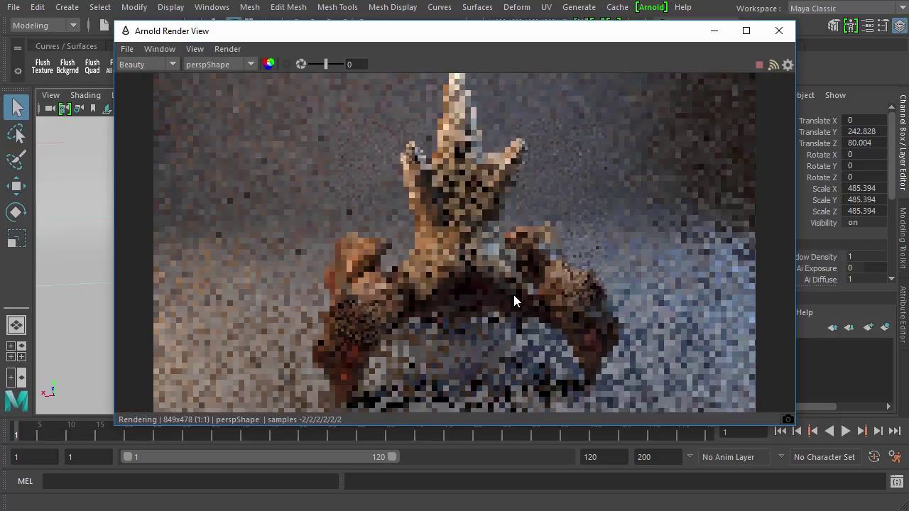
{"action": "left_click_drag", "start_coordinate": [793, 422], "coordinate": [716, 421]}
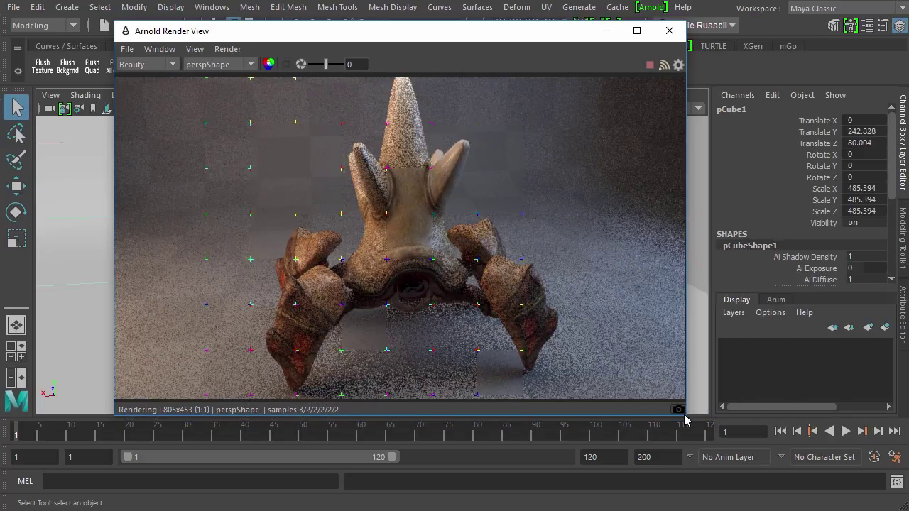
- Shrink the Arnold render window, move it aside, and preview the crab from closer and side angles
{"action": "left_click_drag", "start_coordinate": [684, 419], "coordinate": [682, 417]}
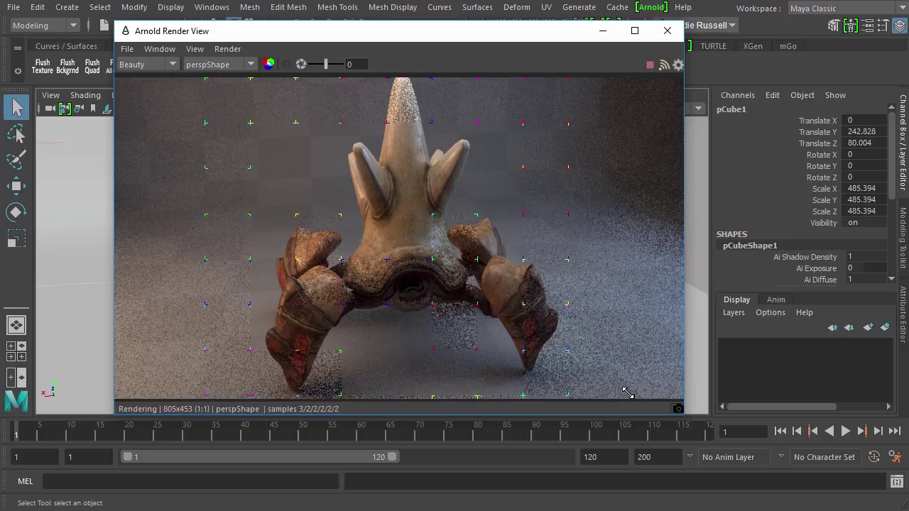
{"action": "left_click_drag", "start_coordinate": [628, 393], "coordinate": [552, 345]}
{"action": "left_click_drag", "start_coordinate": [280, 35], "coordinate": [539, 58]}
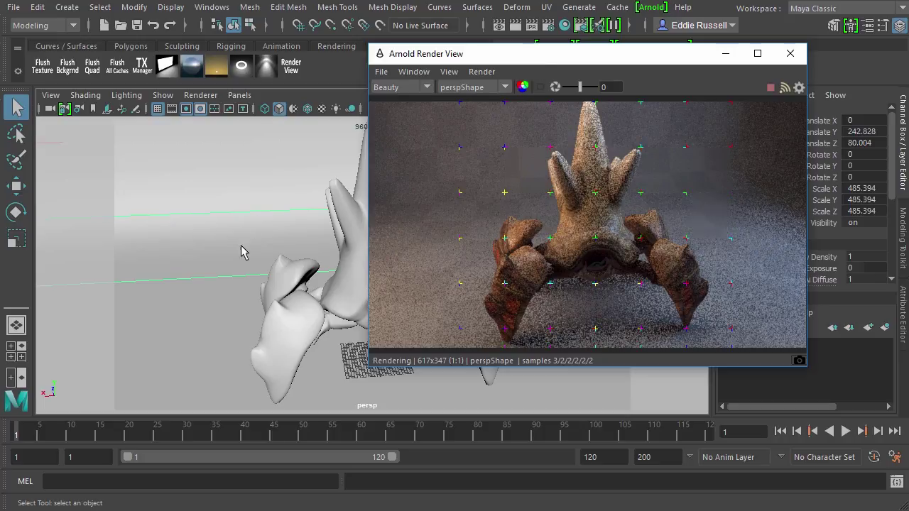
{"action": "right_click_drag", "start_coordinate": [237, 253], "coordinate": [311, 296], "text": "alt"}
{"action": "left_click_drag", "start_coordinate": [294, 285], "coordinate": [373, 288], "text": "alt"}
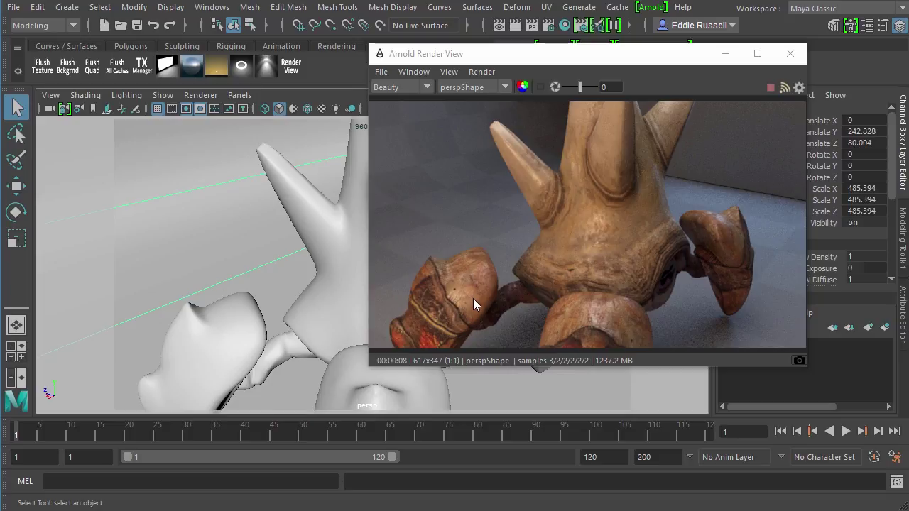
{"action": "left_click_drag", "start_coordinate": [296, 217], "coordinate": [460, 220], "text": "alt"}
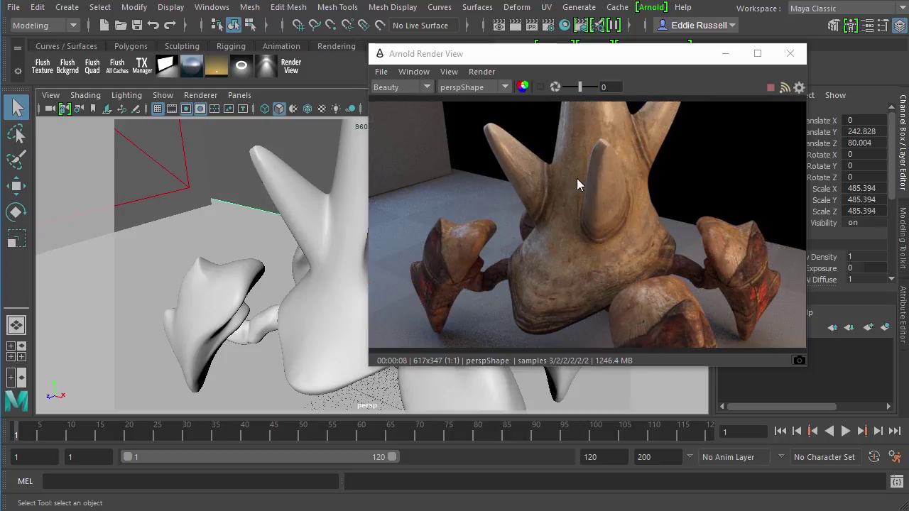
- Close the Arnold RenderView and turn the perspective view back to face the crab front-on
{"action": "left_click", "coordinate": [789, 53]}
{"action": "left_click_drag", "start_coordinate": [443, 231], "coordinate": [191, 217], "text": "alt"}
{"action": "left_click_drag", "start_coordinate": [355, 181], "coordinate": [381, 248], "text": "alt"}
{"action": "middle_click_drag", "start_coordinate": [381, 248], "coordinate": [375, 238], "text": "alt"}
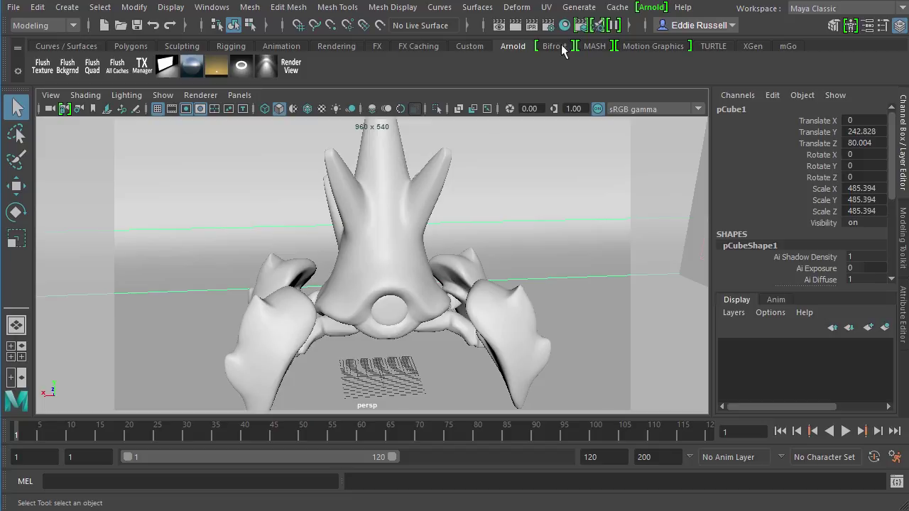
- Show Arnold's About window (MtoA 1.3.0.0, Arnold Core 4.2.14.0) centred on screen
{"action": "left_click", "coordinate": [646, 9]}
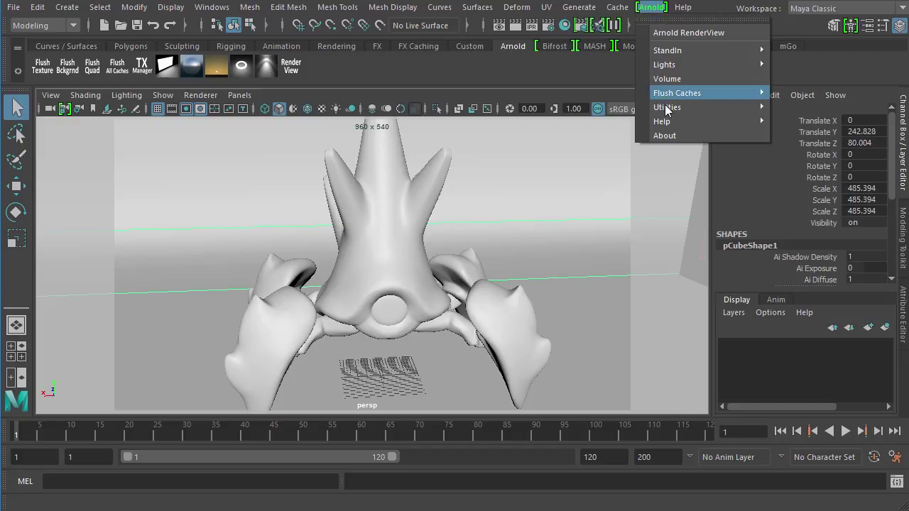
{"action": "left_click", "coordinate": [669, 137]}
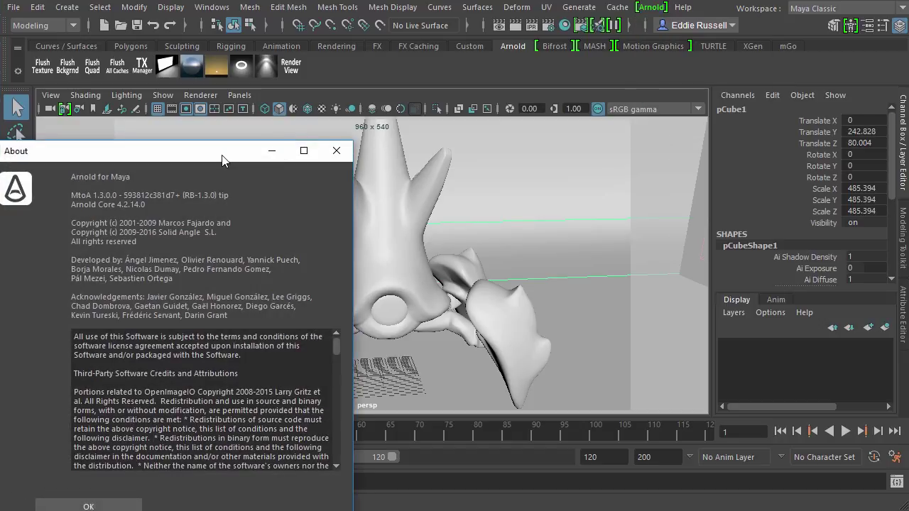
{"action": "mouse_move", "coordinate": [223, 156]}
{"action": "left_mouse_down"}
{"action": "mouse_move", "coordinate": [359, 112]}
{"action": "mouse_move", "coordinate": [437, 63]}
{"action": "left_mouse_up"}
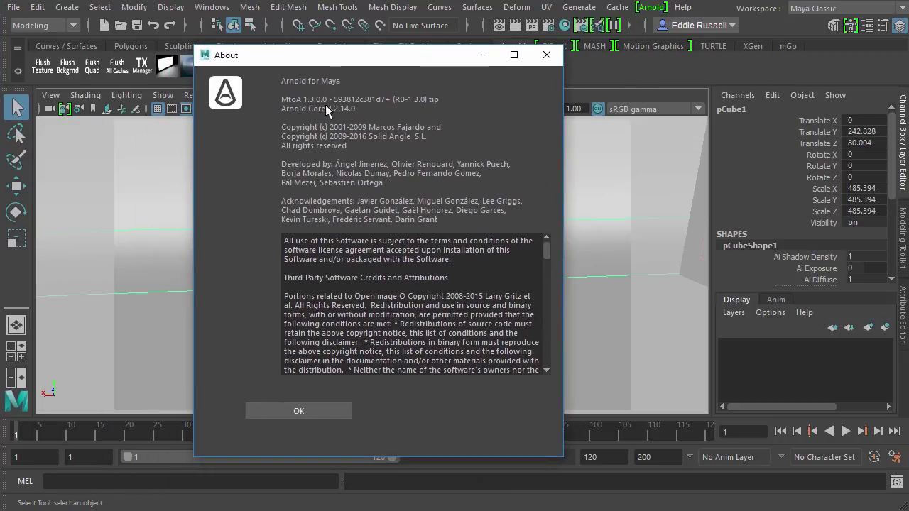